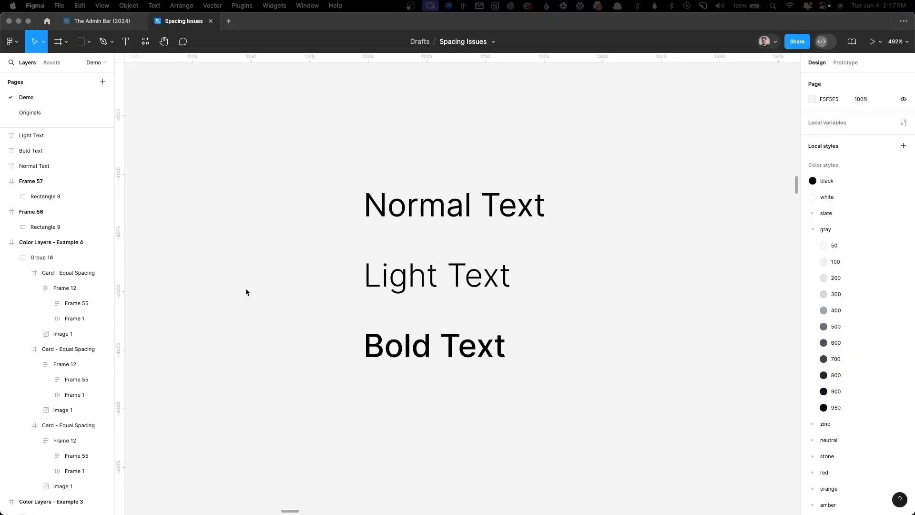
click(268, 259)
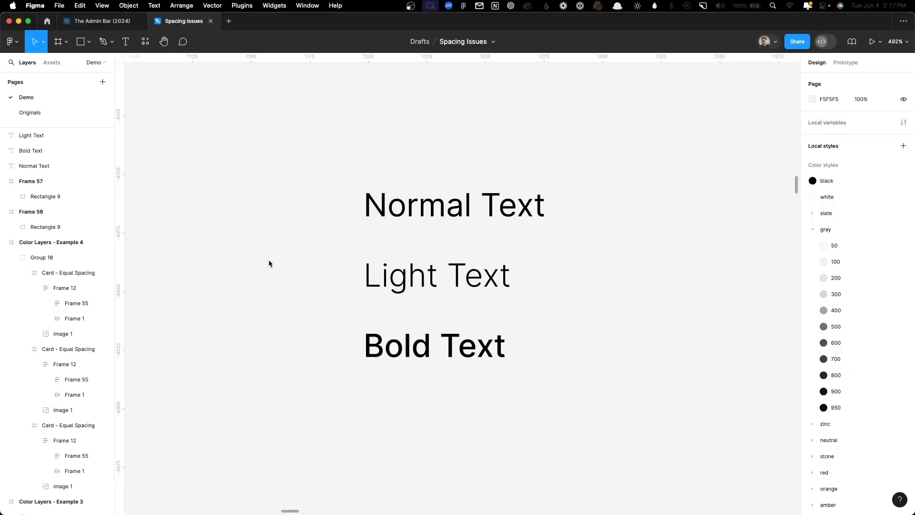
Step: Inspect the font weights of the Normal Text, Light Text and Bold Text layers one by one
click(496, 216)
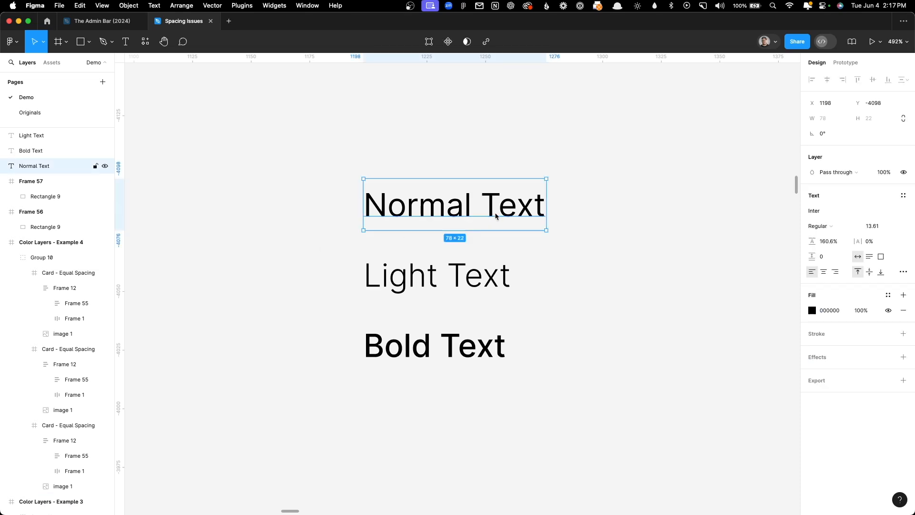
click(608, 241)
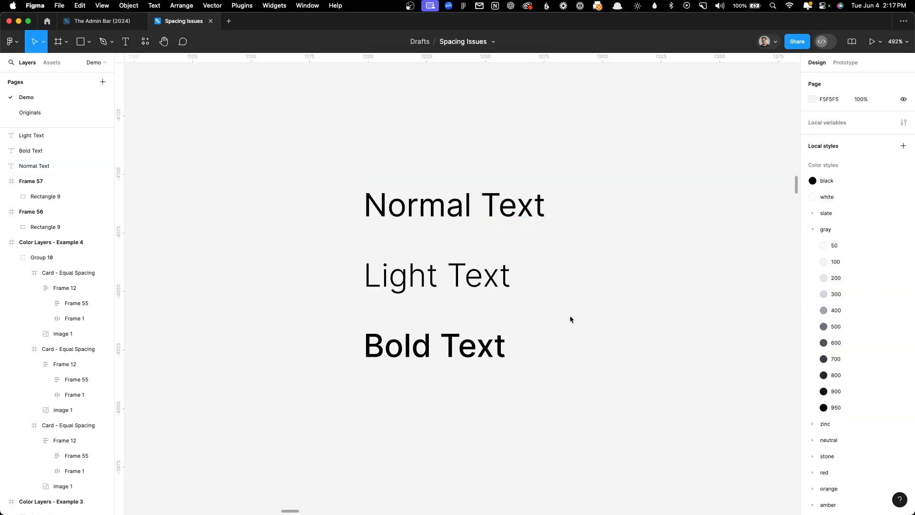
click(475, 287)
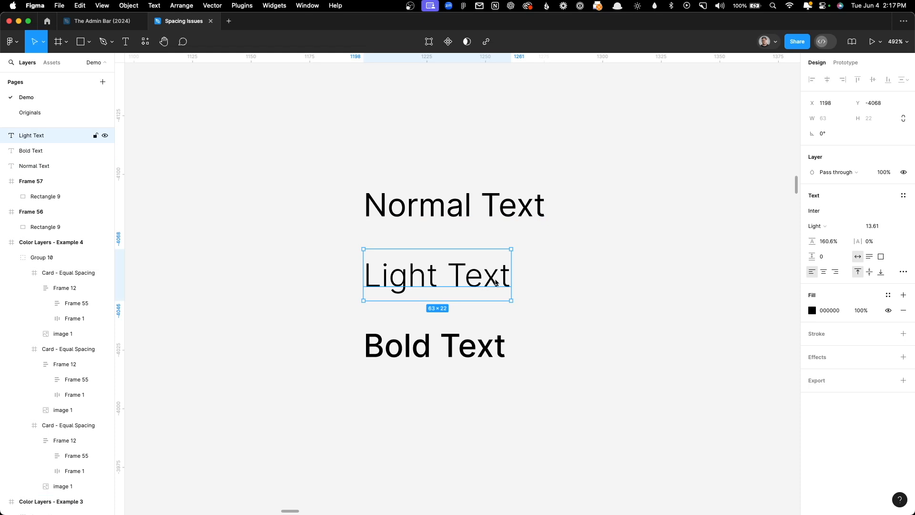
click(579, 309)
click(459, 349)
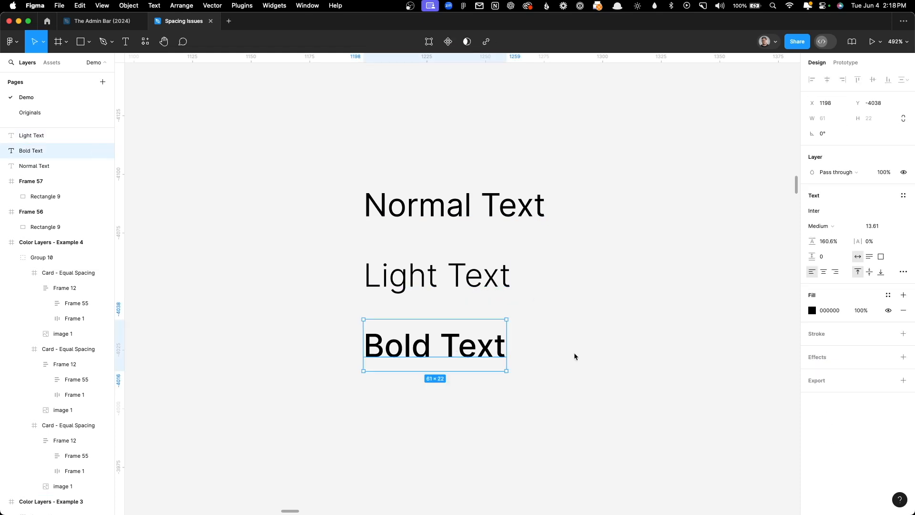
click(565, 363)
Step: Set the Light Text layer's font weight to Extra Light
drag(661, 371, 594, 380)
scroll(565, 364, down, 3)
scroll(564, 365, up, 3)
scroll(564, 365, up, 2)
drag(491, 372, 590, 389)
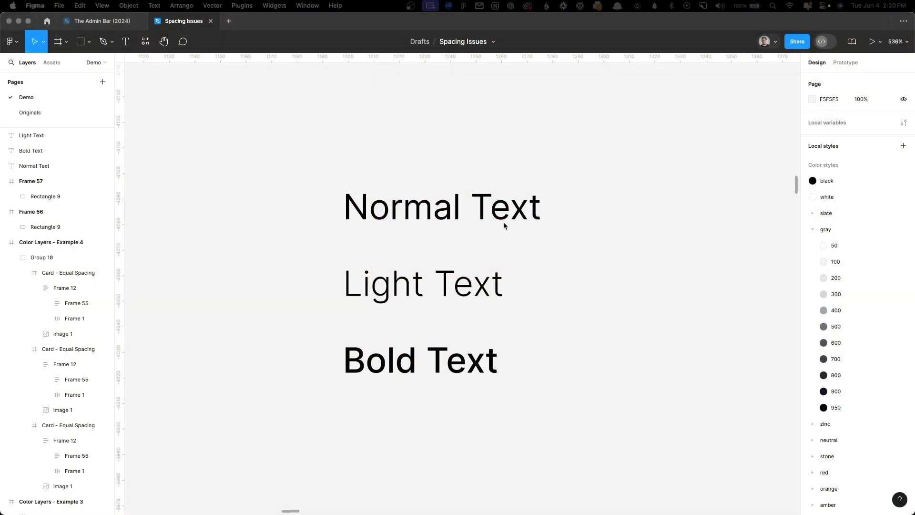
click(494, 226)
click(556, 287)
click(477, 301)
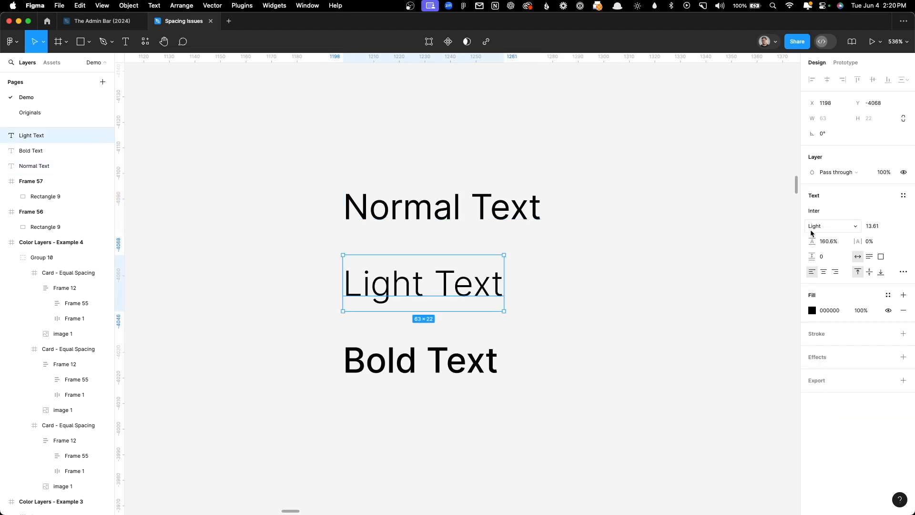
click(830, 228)
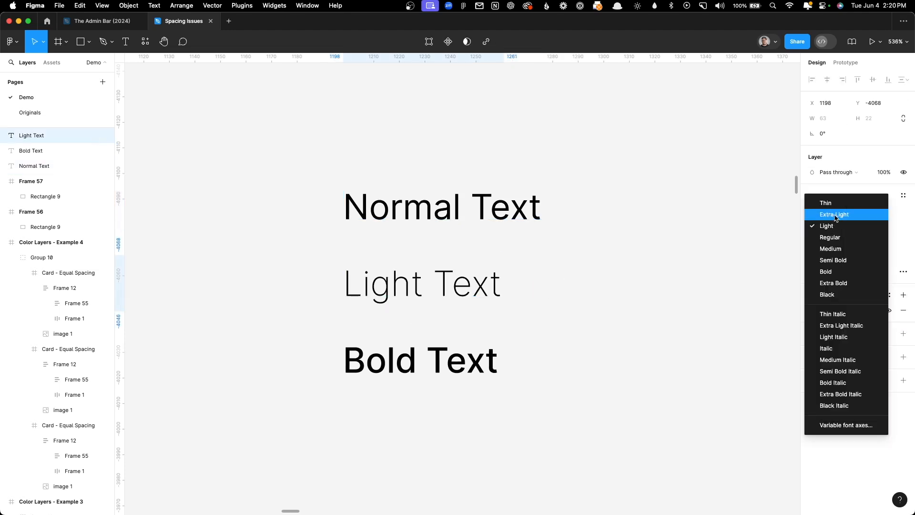
click(835, 215)
click(631, 298)
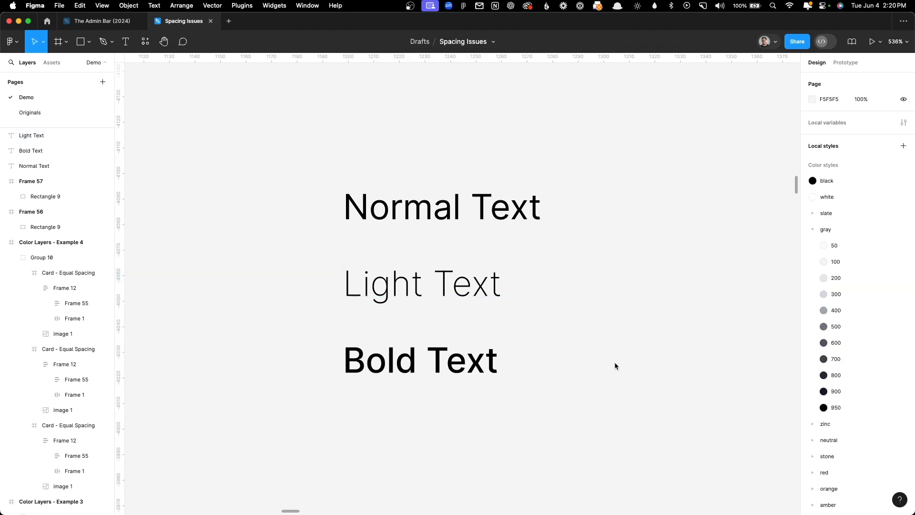
Step: Set the Bold Text layer's font weight to Semi Bold
click(472, 369)
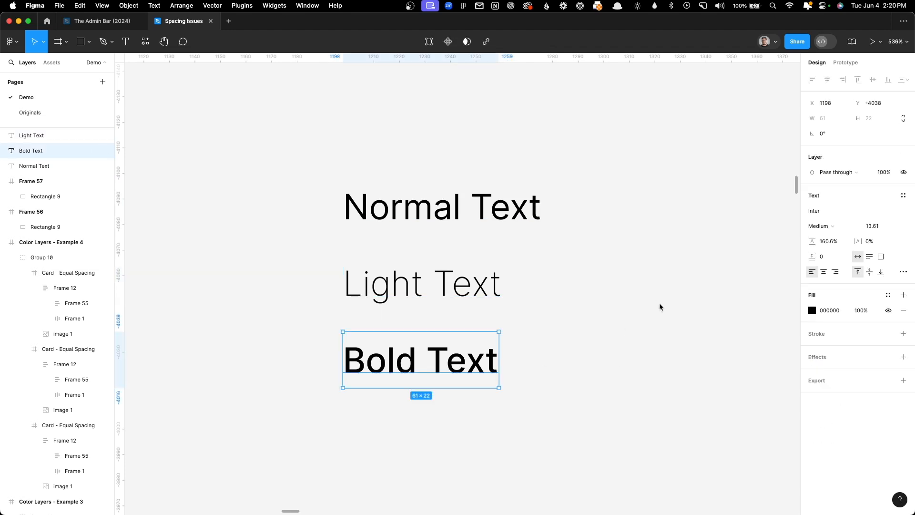
click(840, 224)
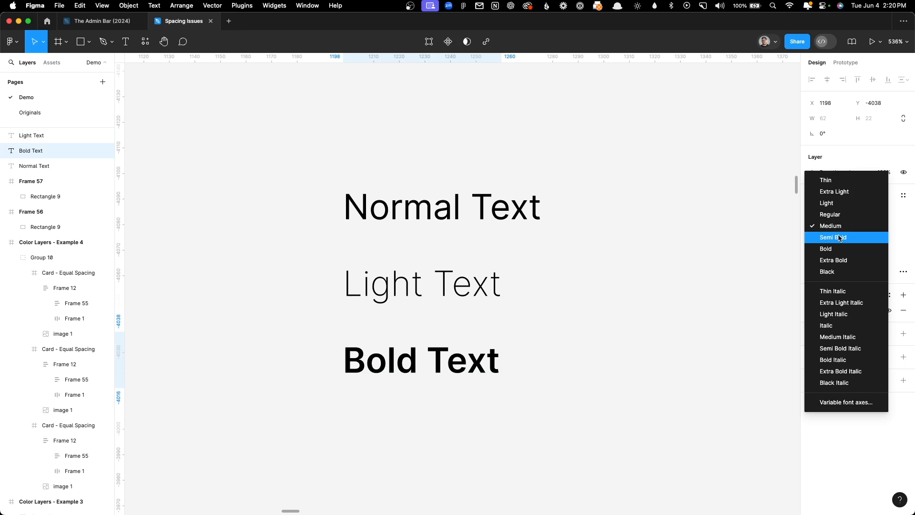
click(840, 238)
click(607, 348)
drag(616, 393, 644, 394)
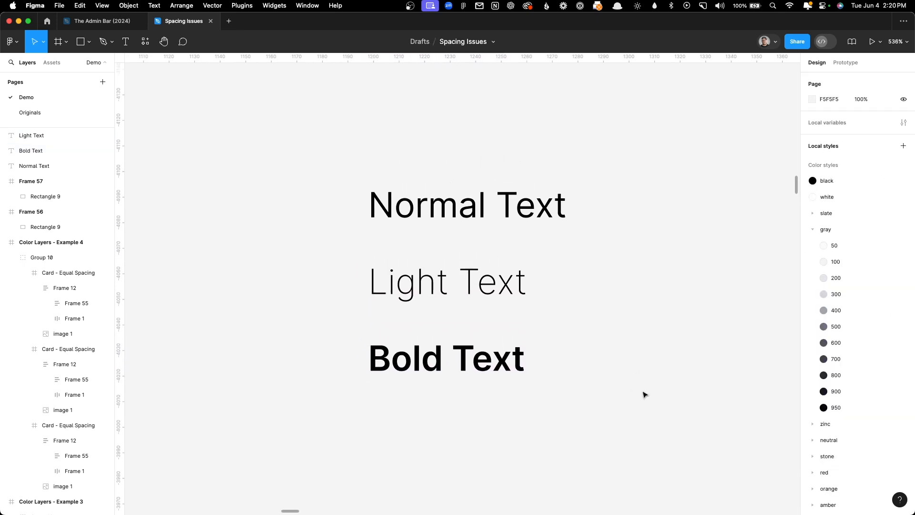
scroll(644, 395, up, 3)
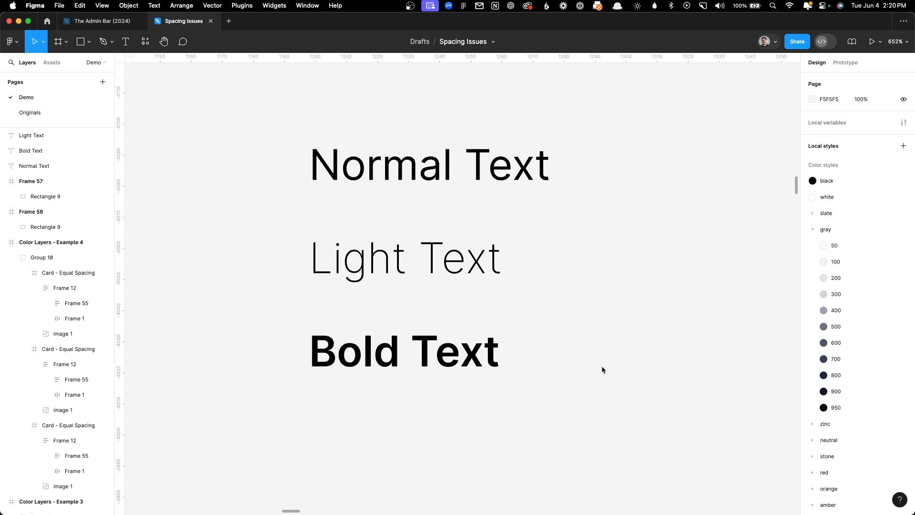
drag(602, 367, 629, 383)
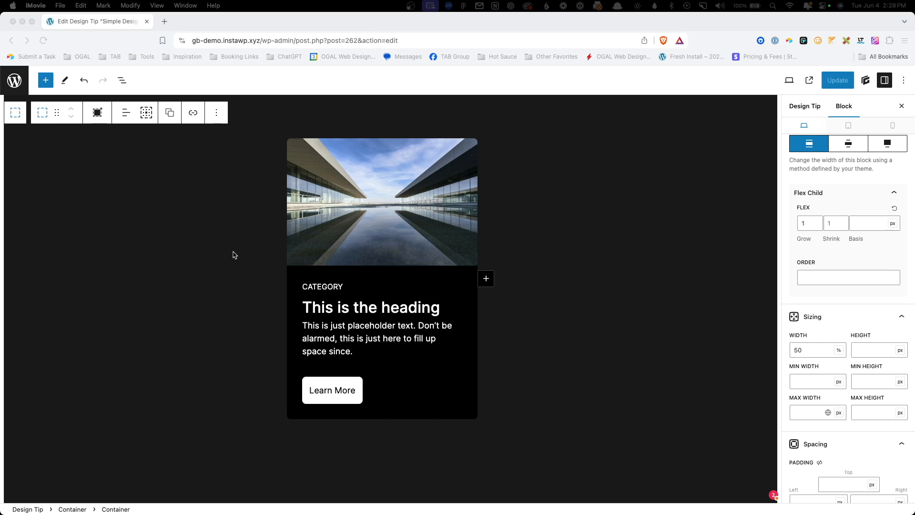
Step: Duplicate the card container so a second card sits beside the first
scroll(234, 255, up, 3)
click(203, 260)
scroll(172, 262, up, 1)
scroll(172, 265, down, 1)
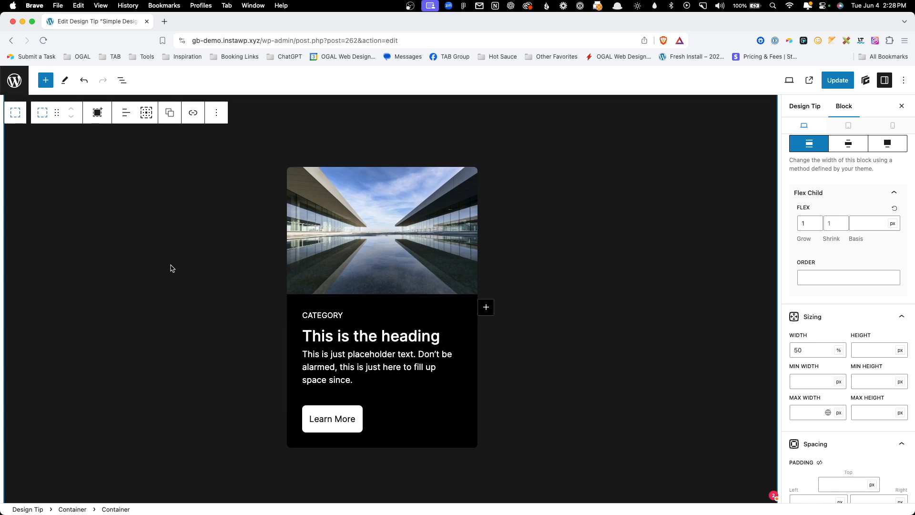
key(super+shift+d)
click(637, 337)
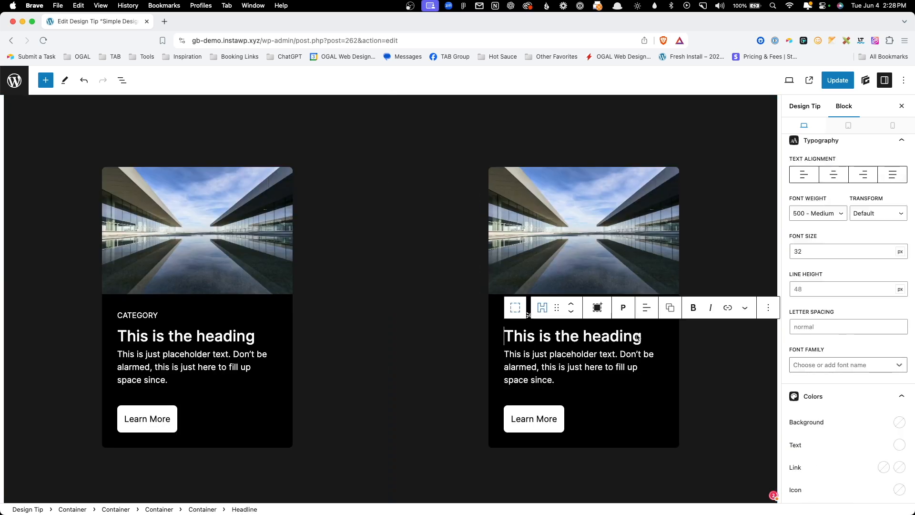
click(433, 483)
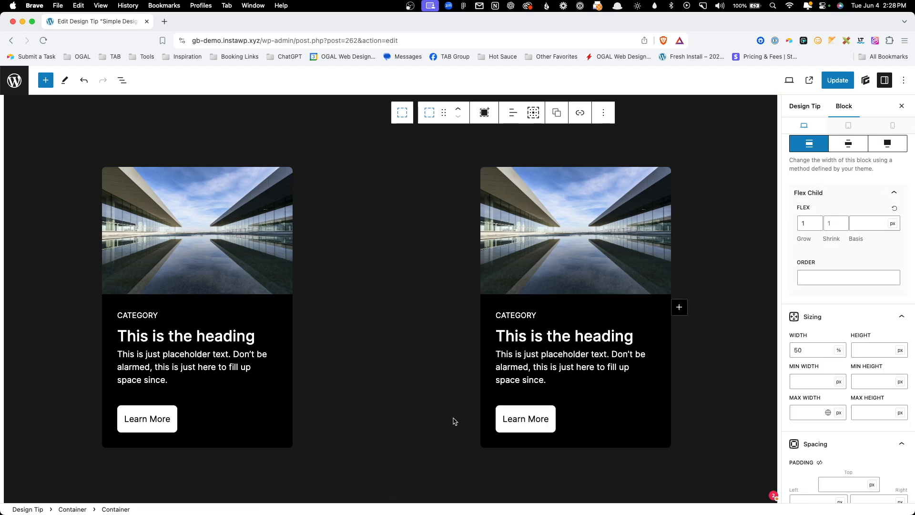
Step: Unlink the second card button's padding and set its top and bottom padding to 1em
click(521, 421)
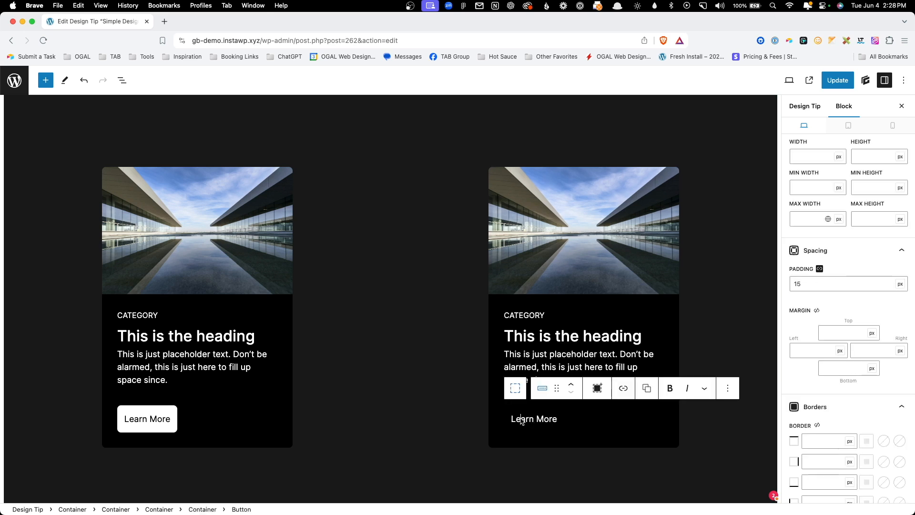
click(819, 269)
double_click(858, 293)
text(1em)
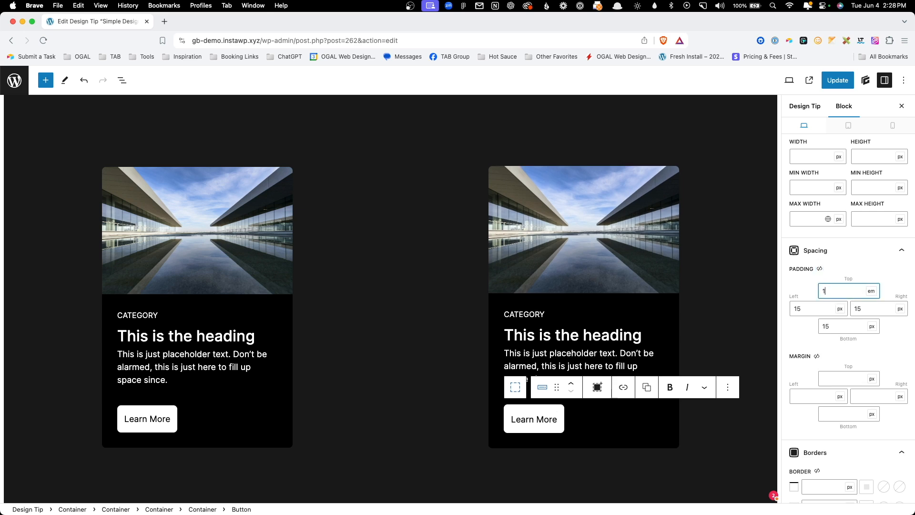
double_click(851, 330)
text(1em)
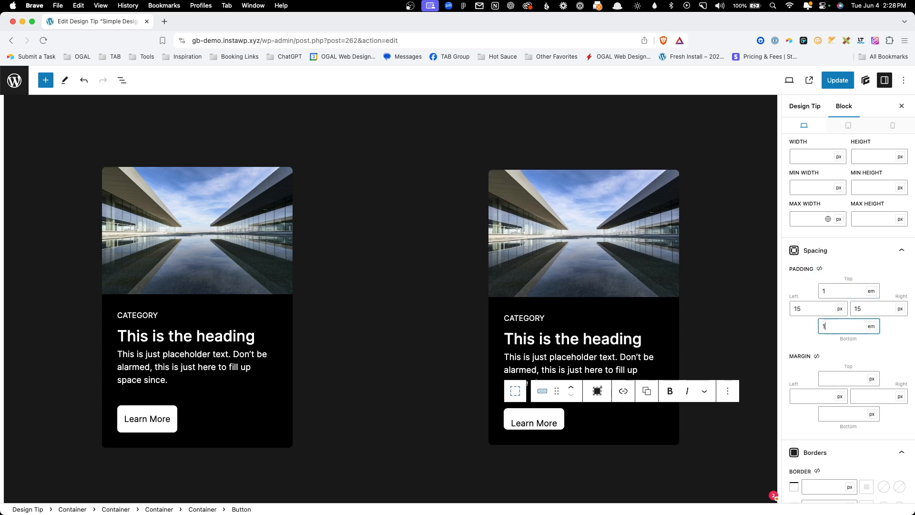
Step: Set the second card button's left and right padding to 2em
click(806, 310)
text(2em)
key(Tab)
key(Tab)
key(Tab)
key(shift+Tab)
text(2em)
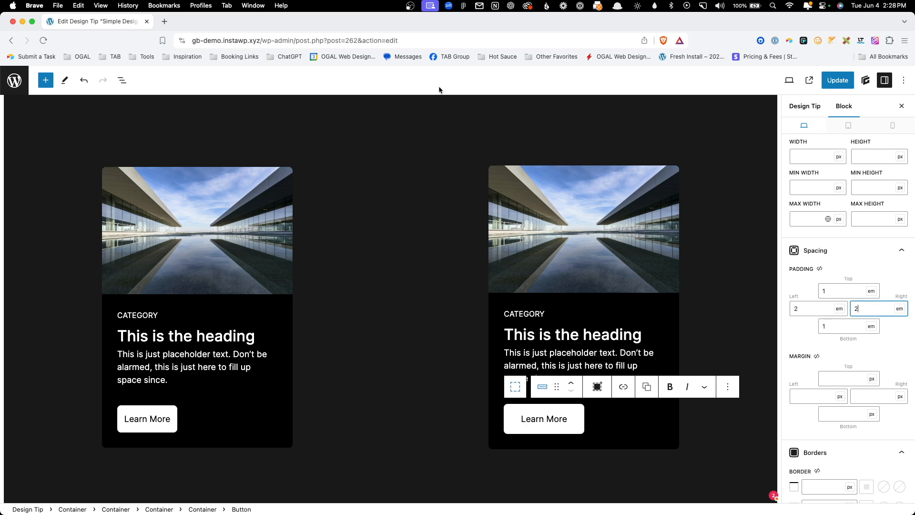
click(425, 139)
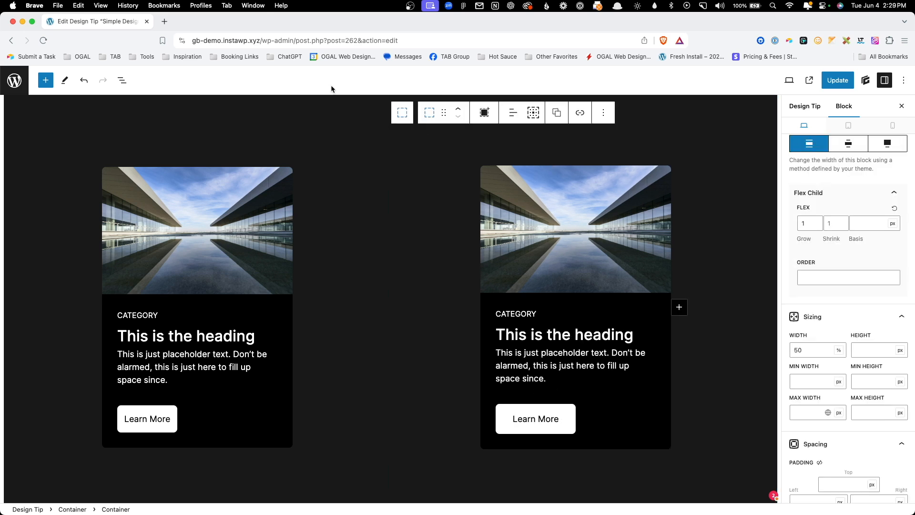
Step: Set the letter spacing of the second card's CATEGORY label to .1 em
click(503, 313)
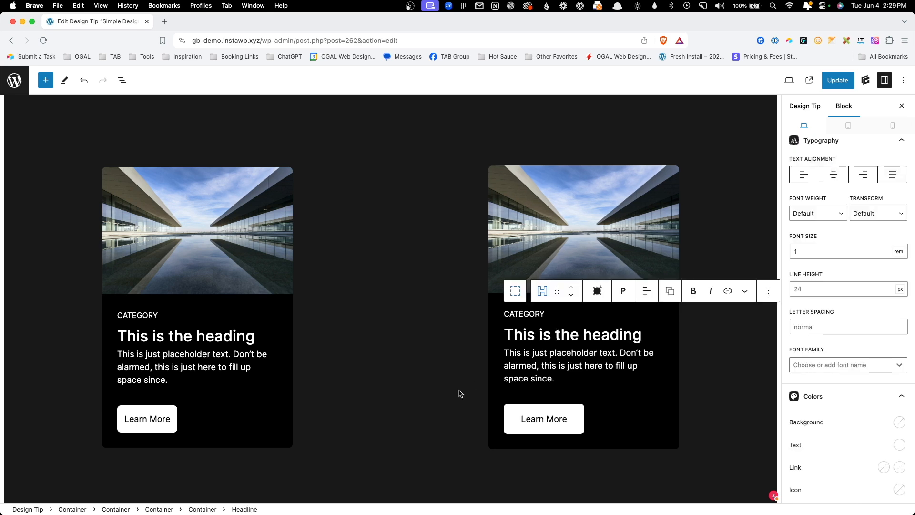
click(815, 328)
text(1)
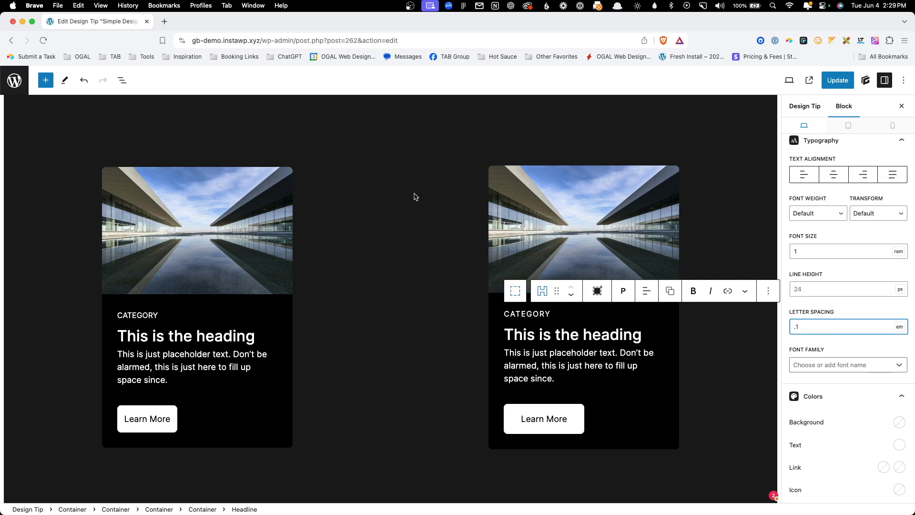
click(416, 185)
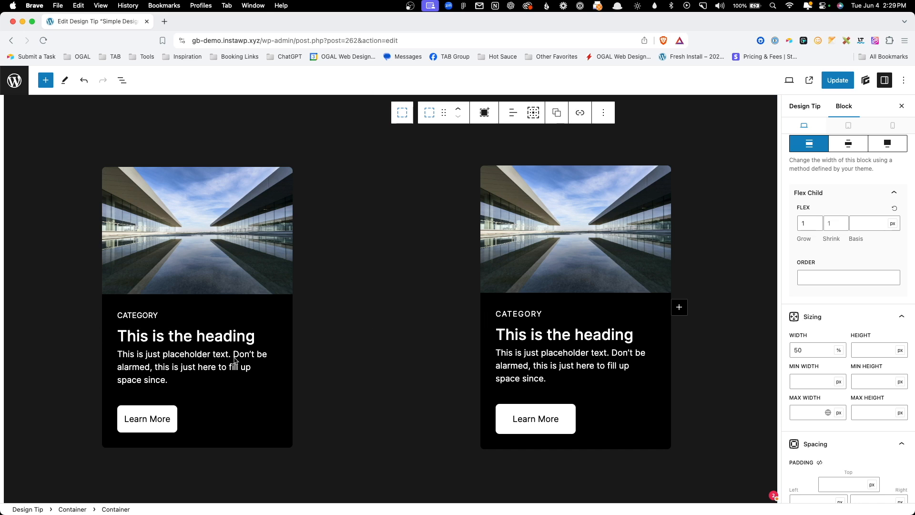
Step: Compare the category label, heading and button of the first card with those of the second card
click(148, 315)
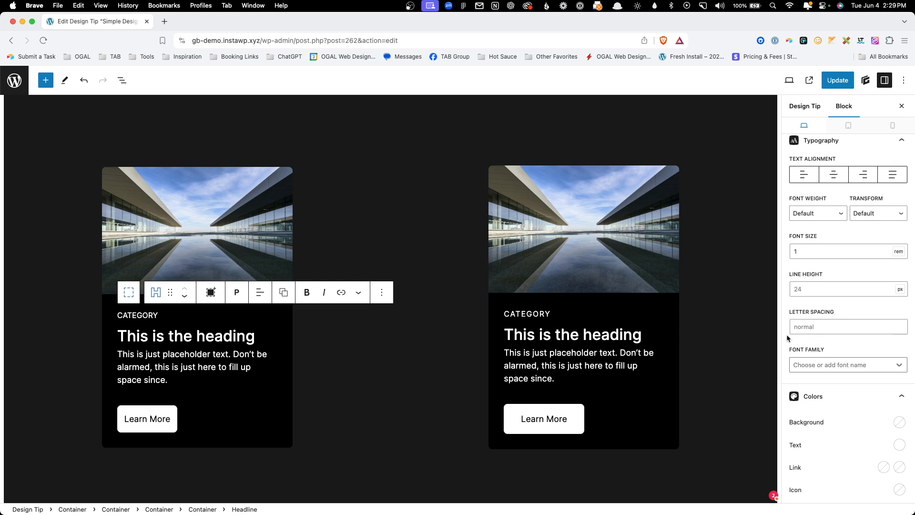
click(444, 418)
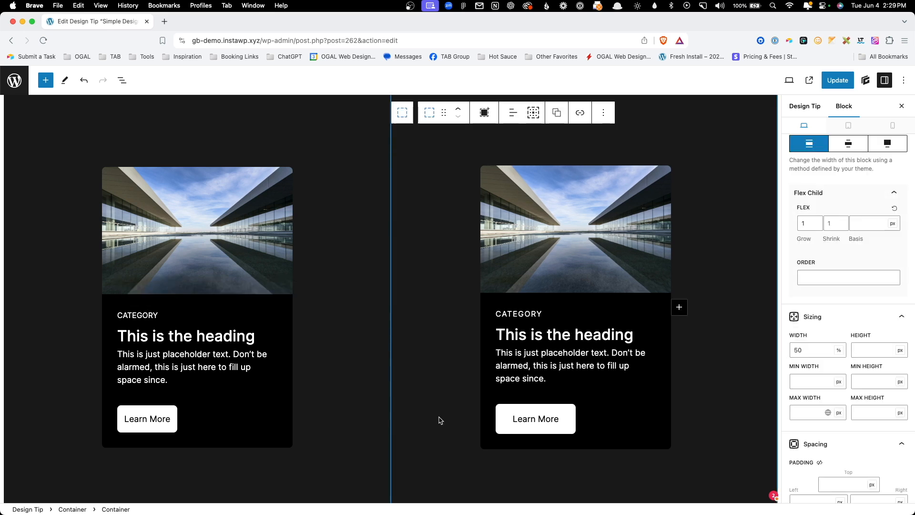
click(389, 410)
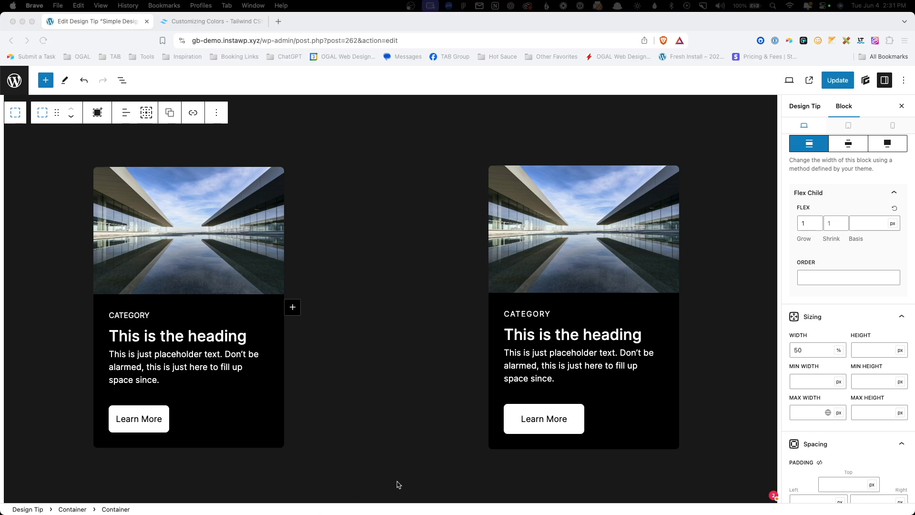
mouse_move(358, 496)
click(438, 181)
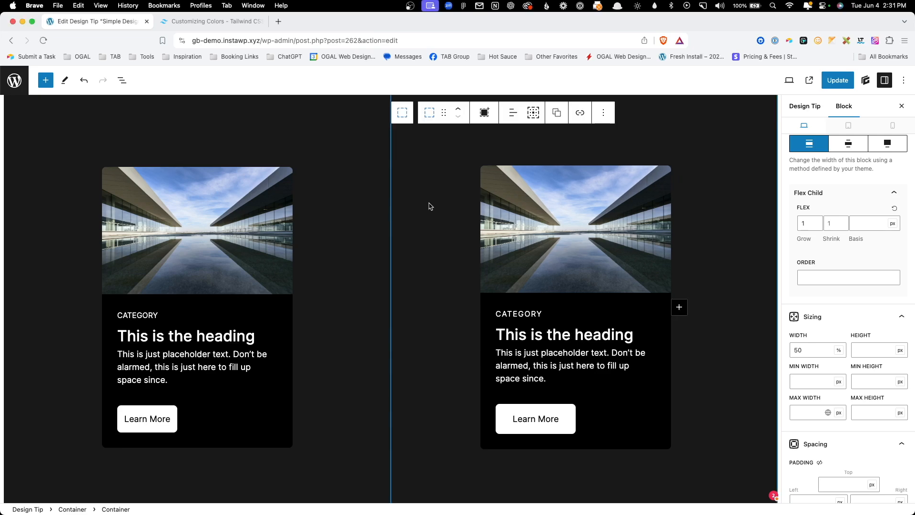
click(662, 311)
click(665, 325)
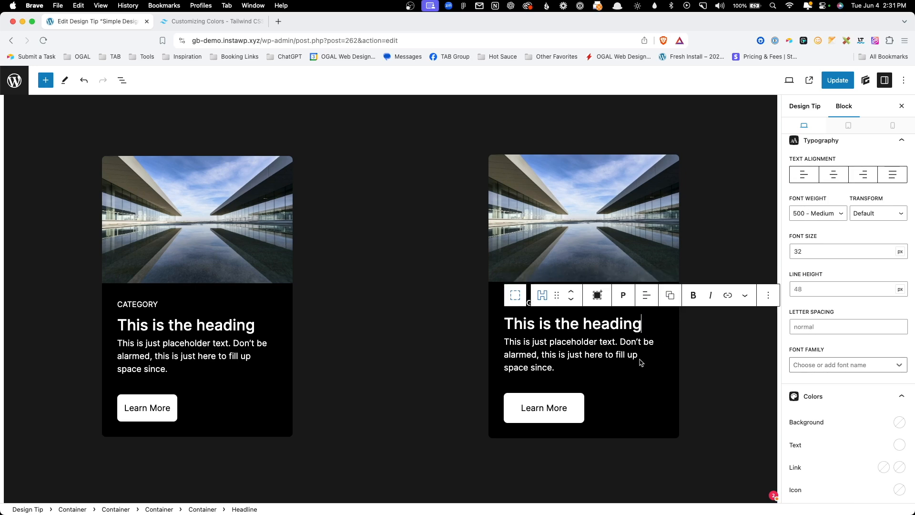
click(596, 358)
click(528, 305)
click(370, 297)
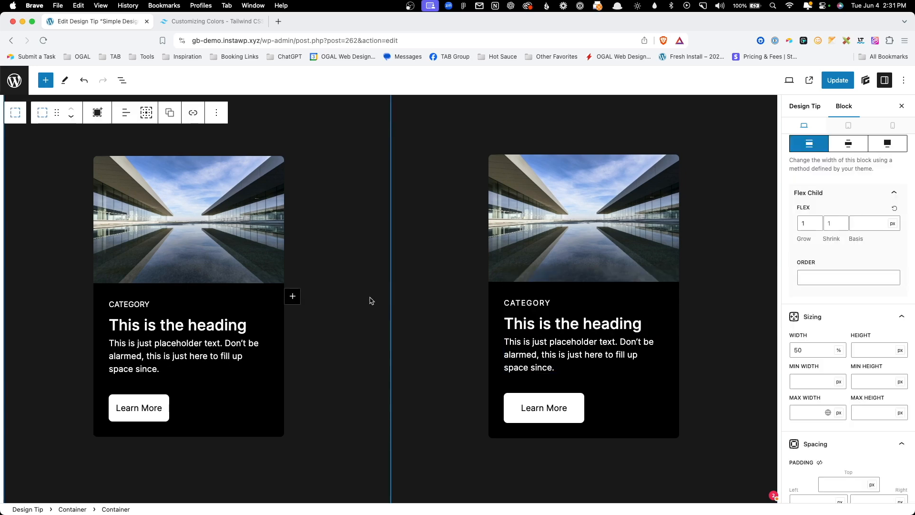
Step: Switch to the Tailwind Customizing Colors page and copy the Zinc 900 hex code #18181b
click(217, 21)
drag(278, 338, 296, 339)
click(302, 339)
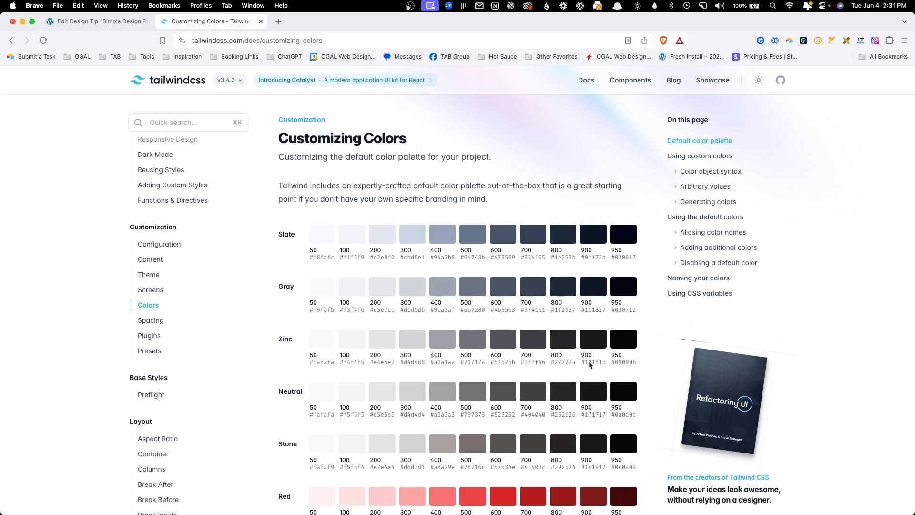
click(589, 364)
Step: Back in the editor, paste #18181b as the selected card container's background color
click(98, 21)
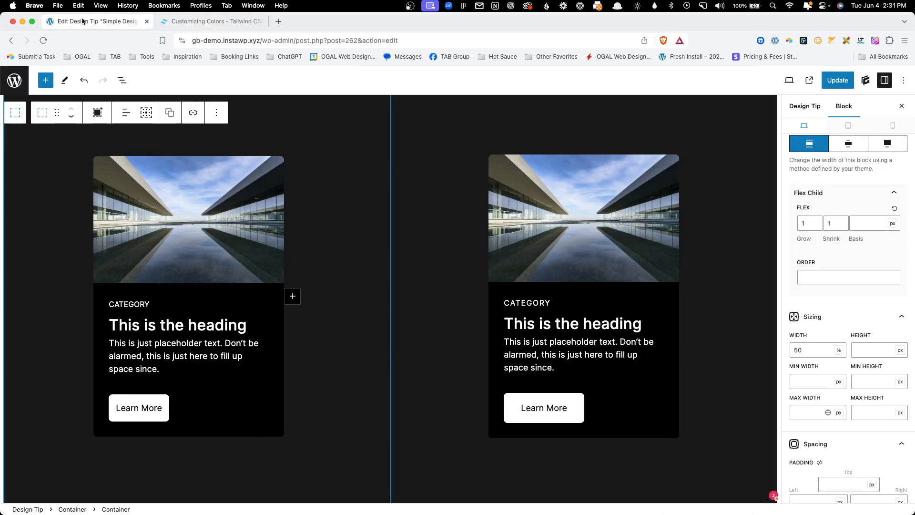
scroll(870, 371, down, 10)
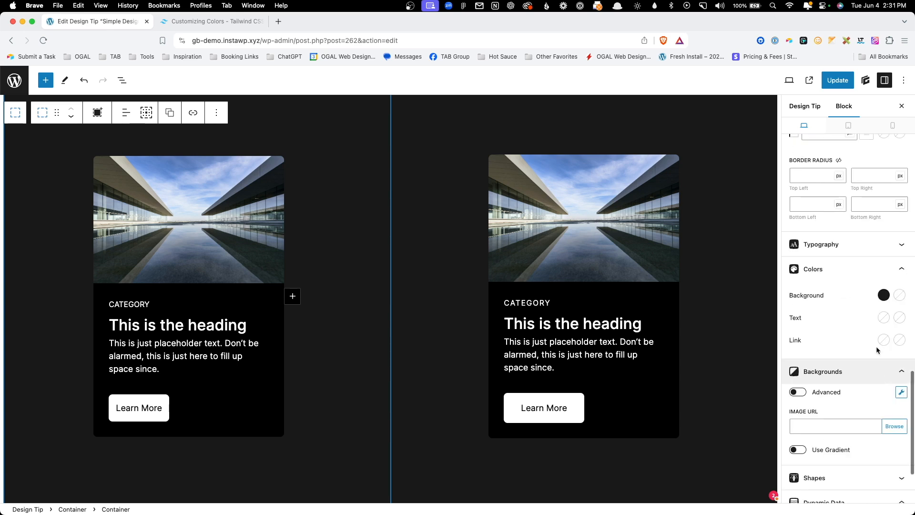
click(884, 295)
click(806, 252)
key(super+v)
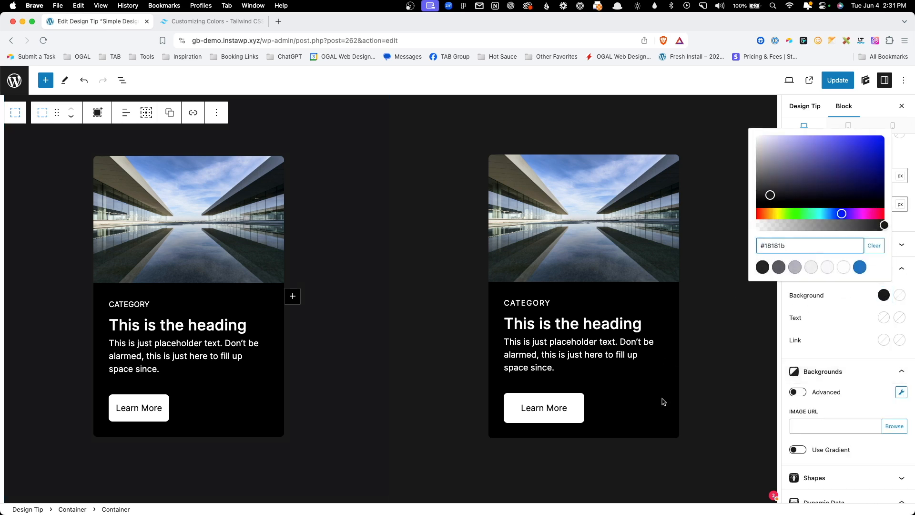
Step: Paste #18181b as the background color of the second card's inner container as well
click(667, 427)
click(883, 189)
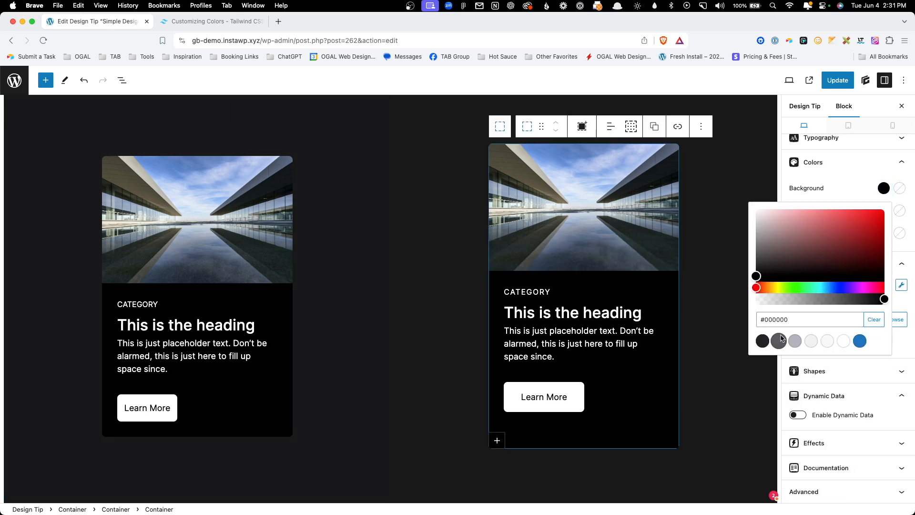
click(782, 319)
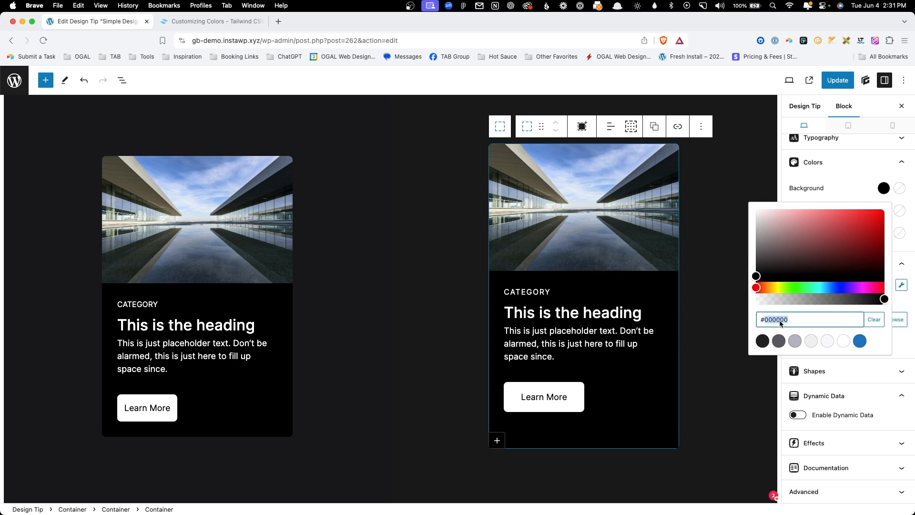
key(super+v)
Step: Select the second card's category, heading and paragraph blocks together and inspect their text color setting
click(531, 311)
drag(504, 303, 552, 352)
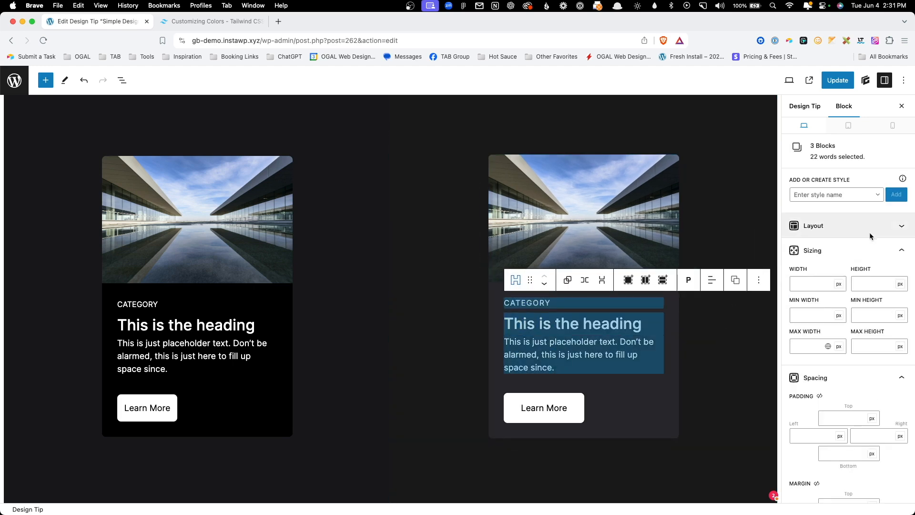
scroll(874, 340, down, 7)
scroll(866, 277, up, 4)
click(865, 293)
click(899, 361)
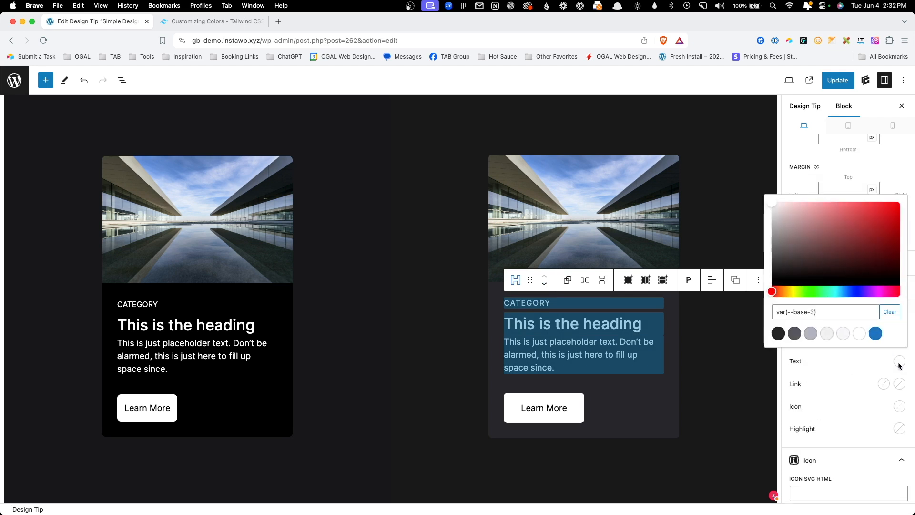
click(714, 372)
Step: Set the font weight of the second card's heading to 700 - Bold
click(578, 330)
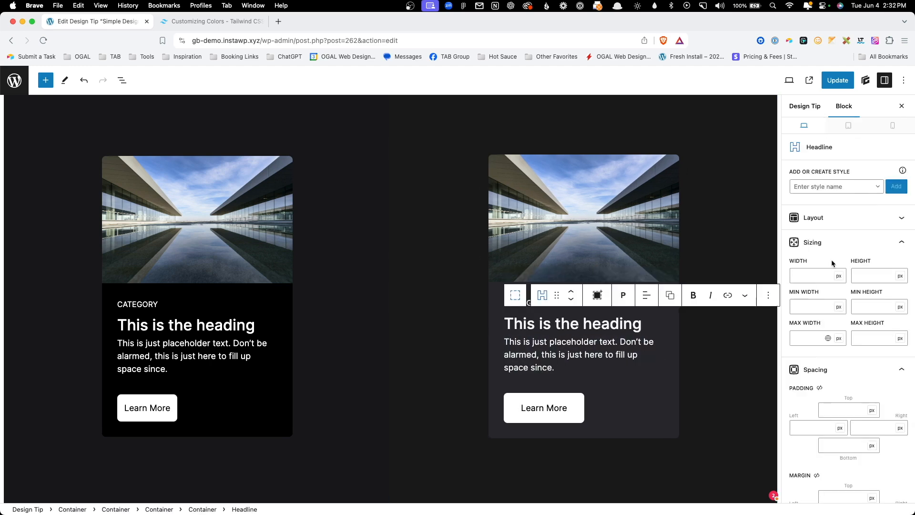
scroll(833, 355, down, 10)
click(822, 348)
click(819, 335)
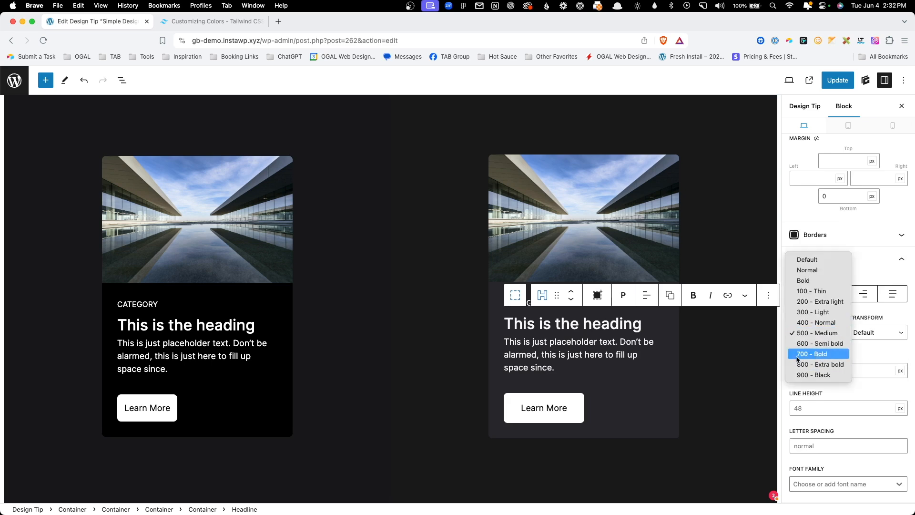
click(813, 356)
click(413, 215)
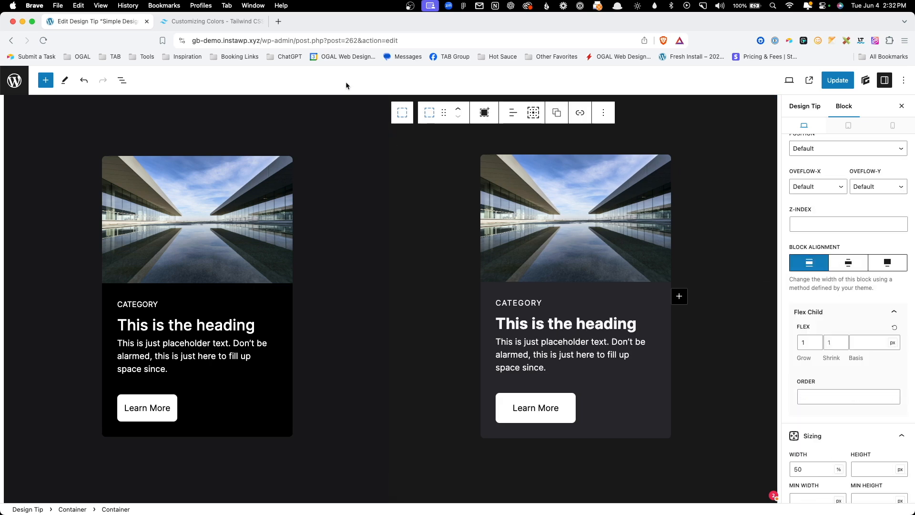